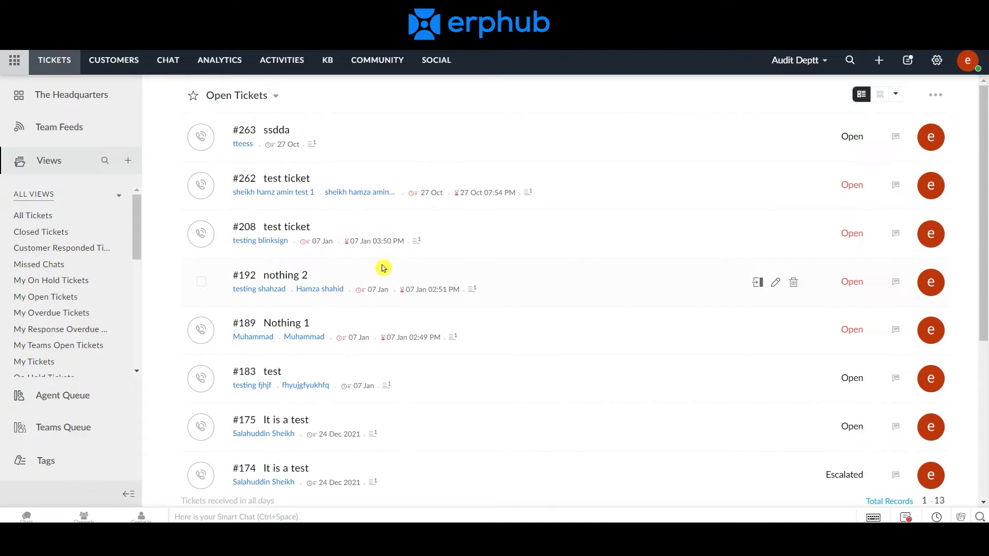
Check the ticket views, open ticket #263, then go to the Knowledge Base articles.
click(276, 98)
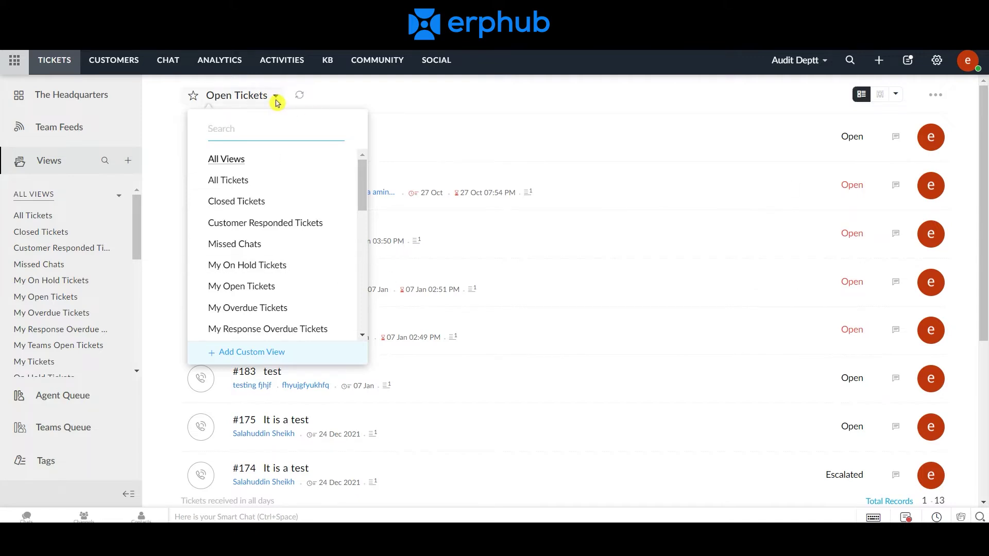
click(276, 98)
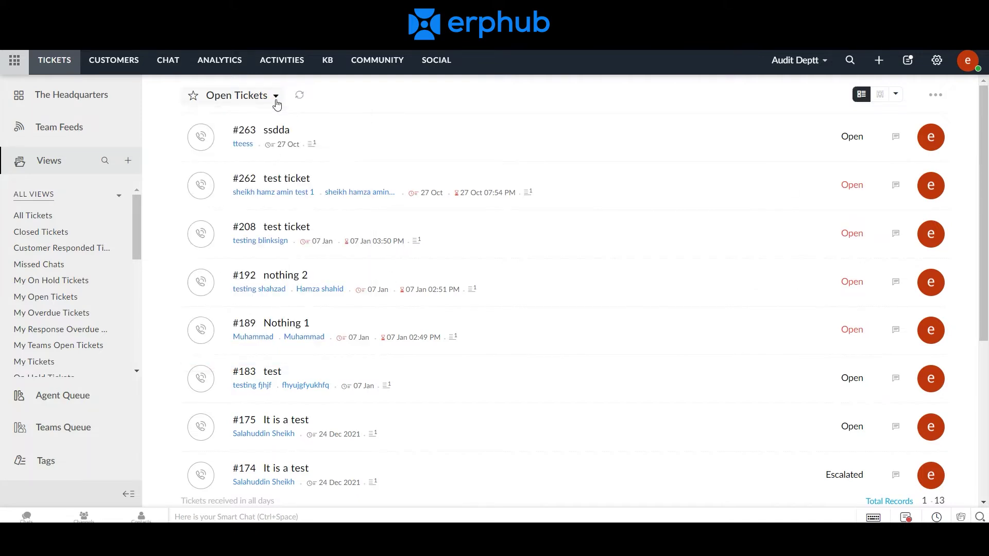
click(267, 134)
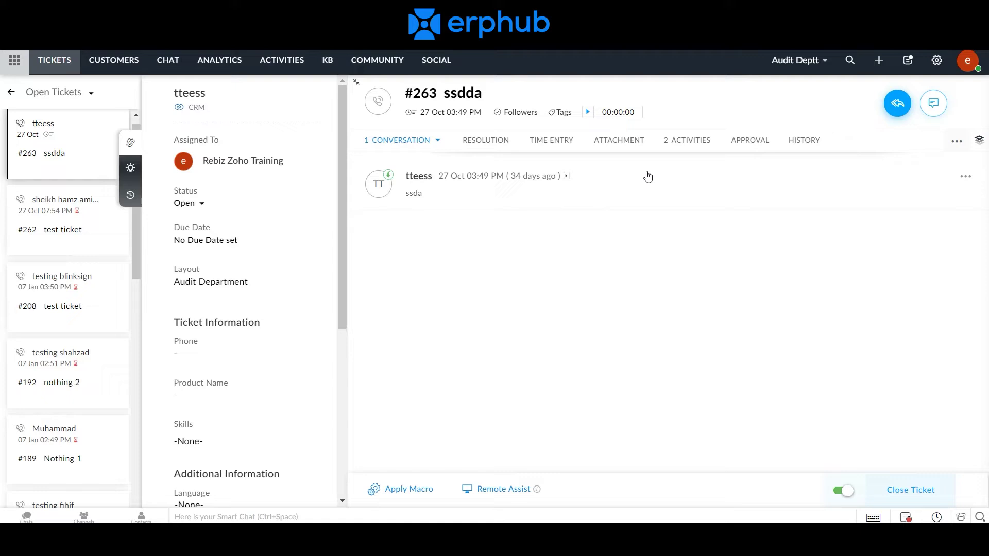
click(326, 64)
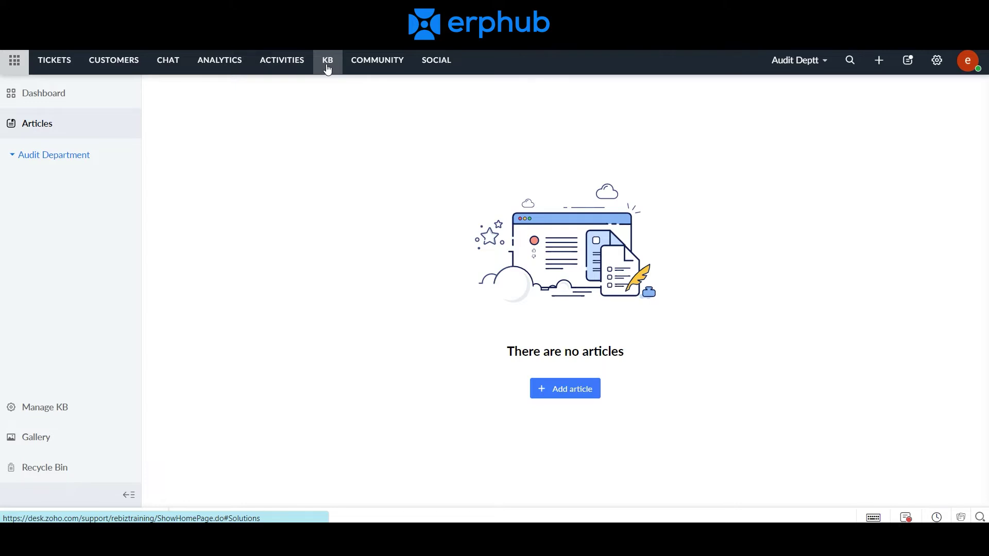
Browse the customer contacts, the first contact's details and the activities list.
click(128, 64)
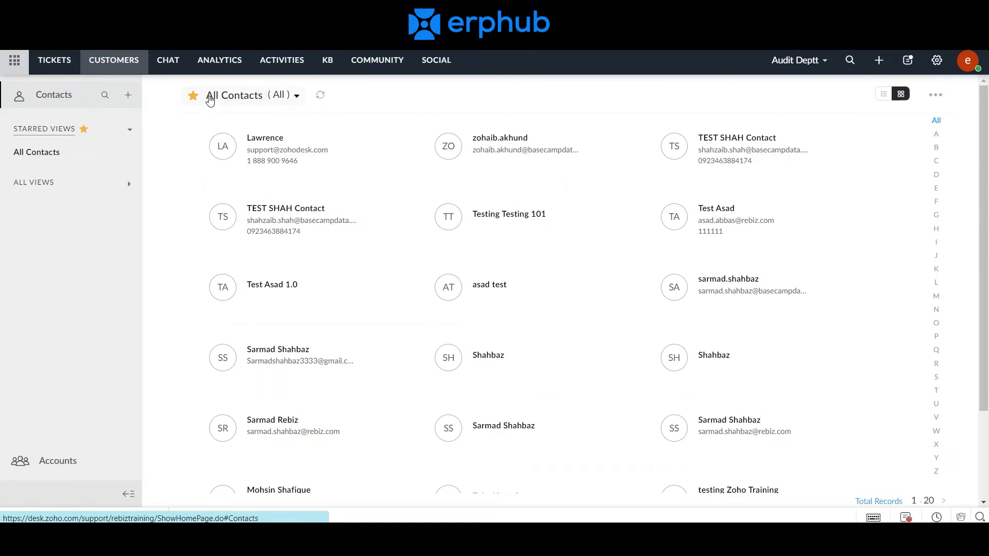
click(270, 138)
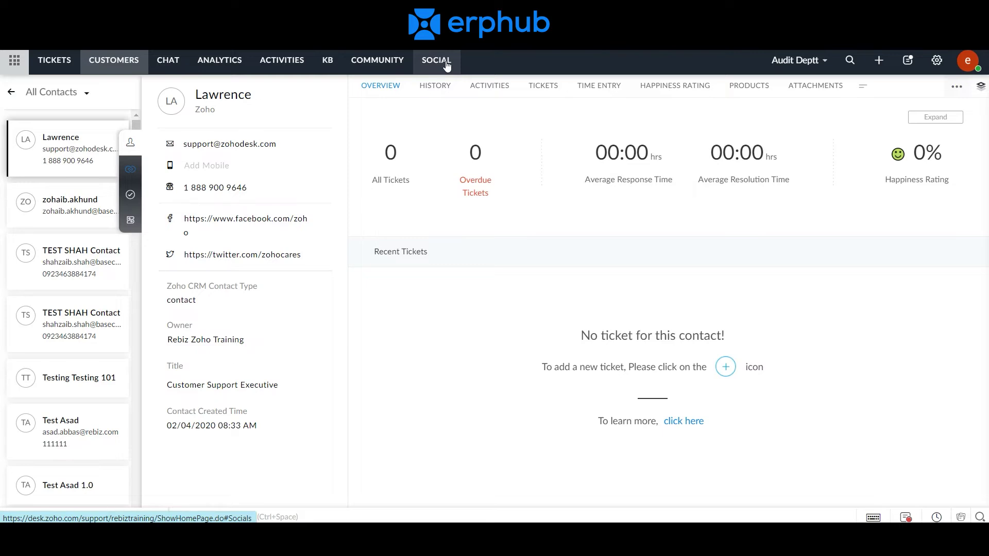
click(293, 64)
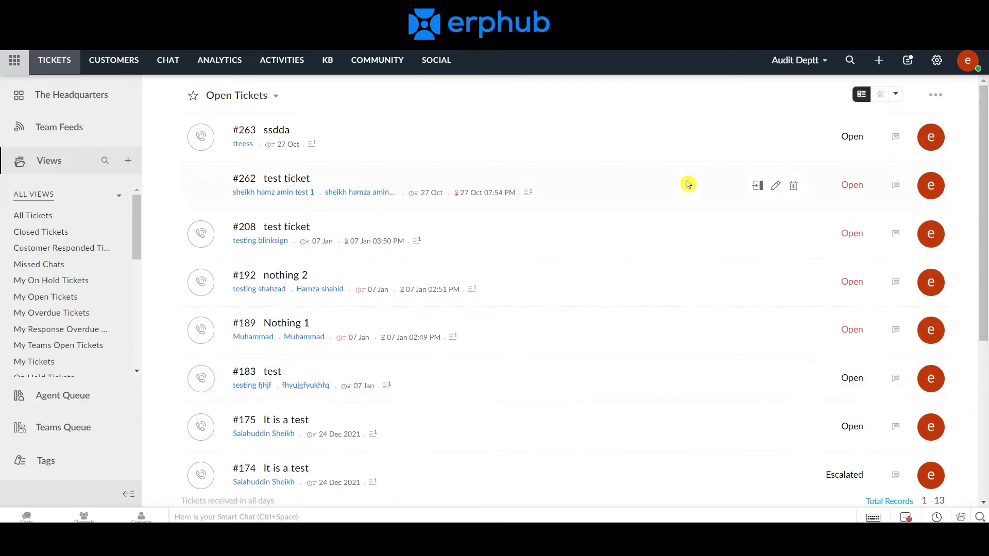
Create a department named 'Sales and Red' in Setup and review its channels and agents.
click(938, 63)
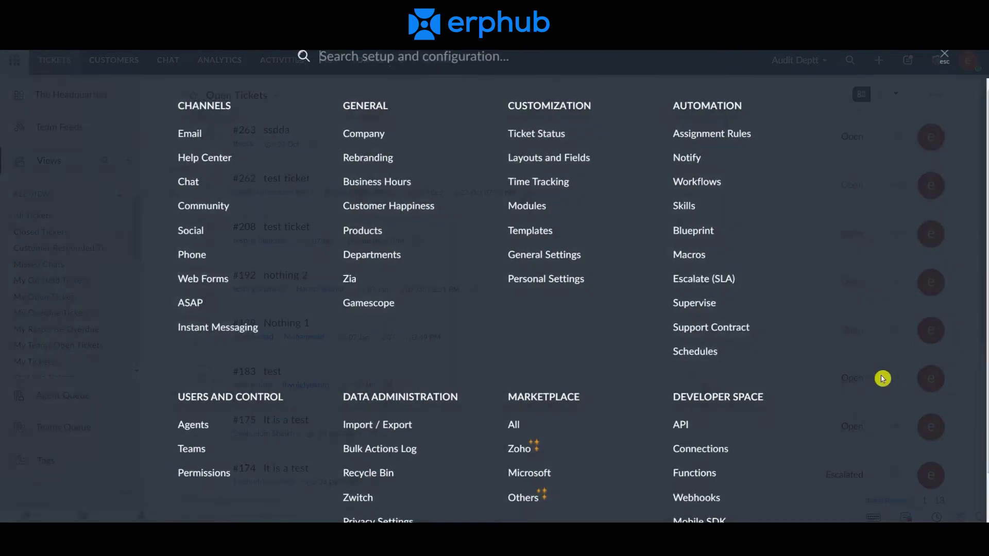
click(392, 257)
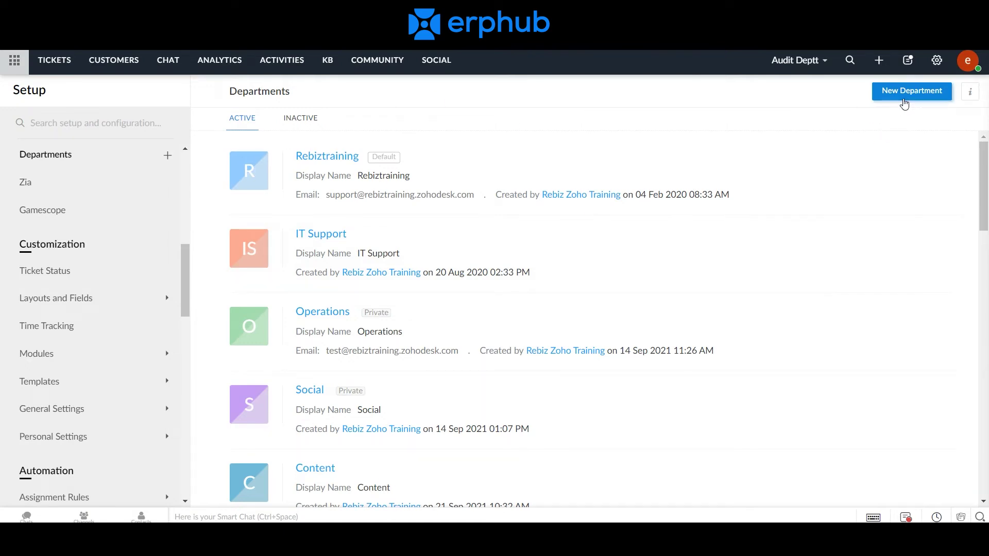
click(897, 97)
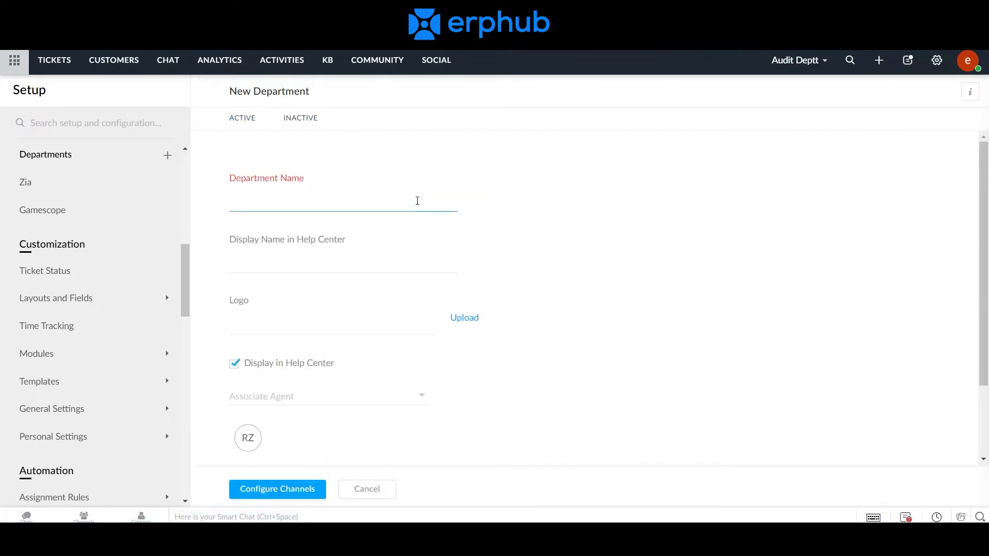
text(Sales and)
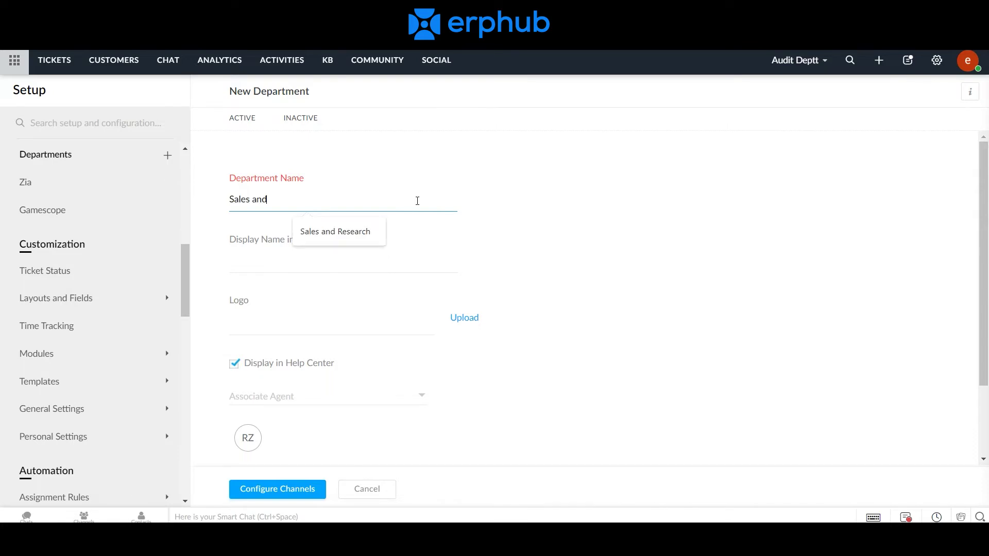
text( Red)
click(665, 279)
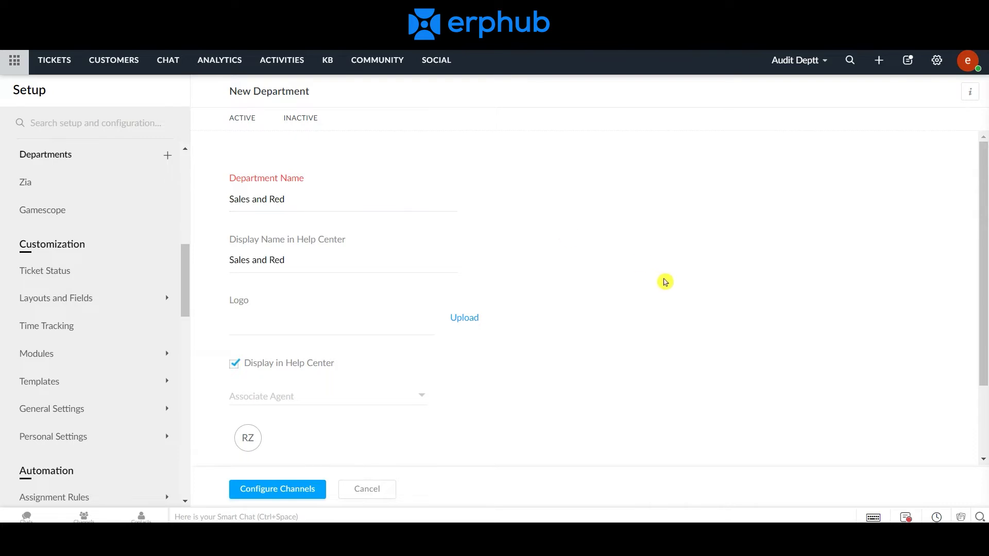
drag(985, 244, 984, 369)
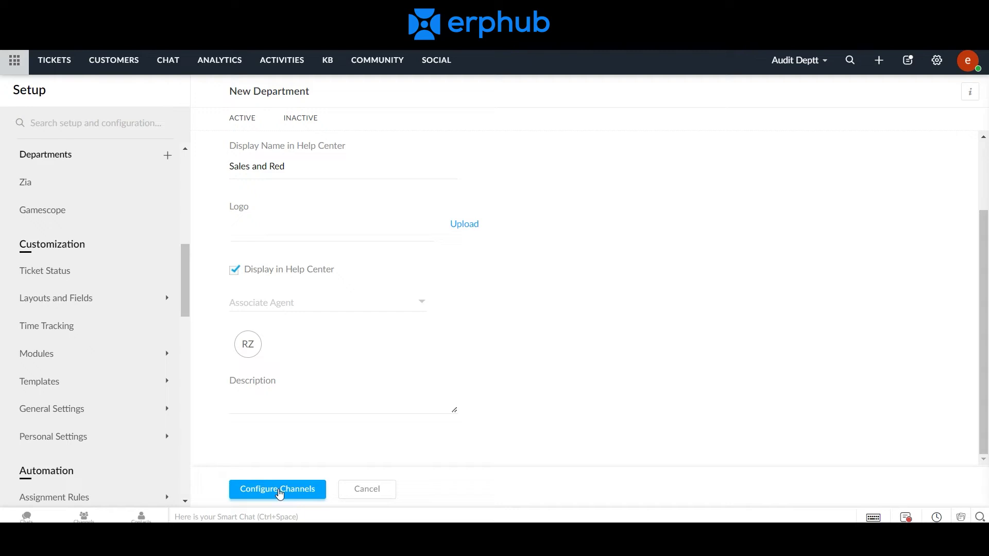
click(280, 496)
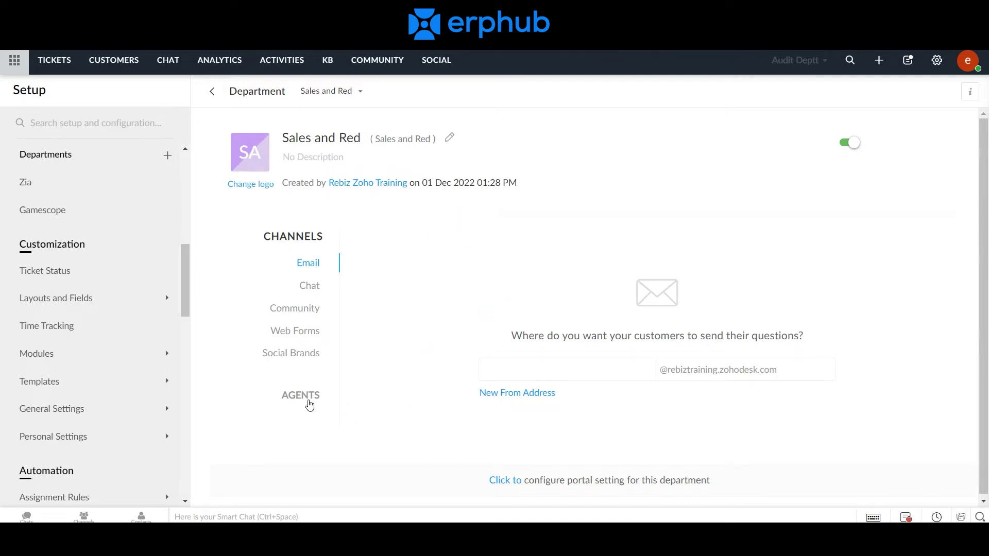
click(310, 402)
scroll(986, 291, down, 1)
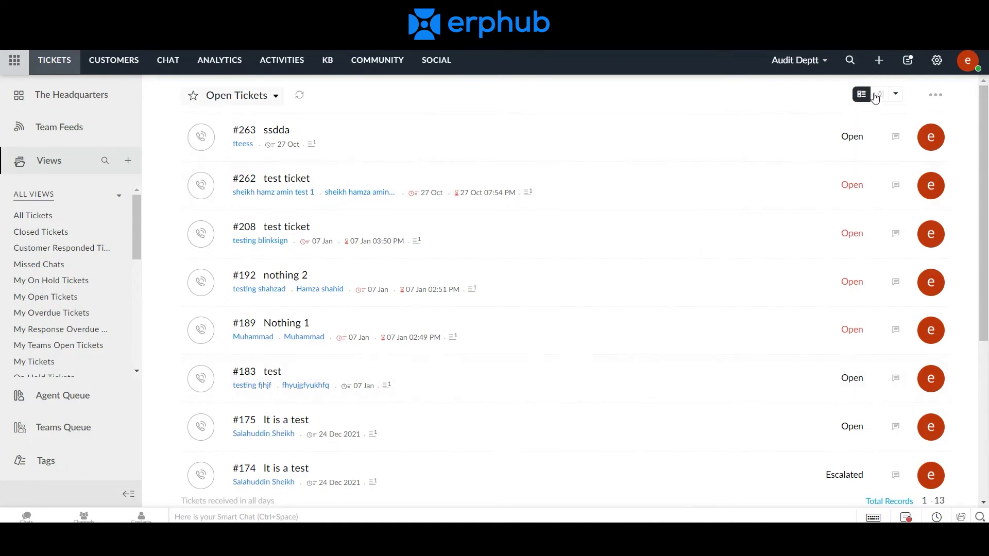
Check the ticket list's layout and view-mode options.
mouse_move(869, 102)
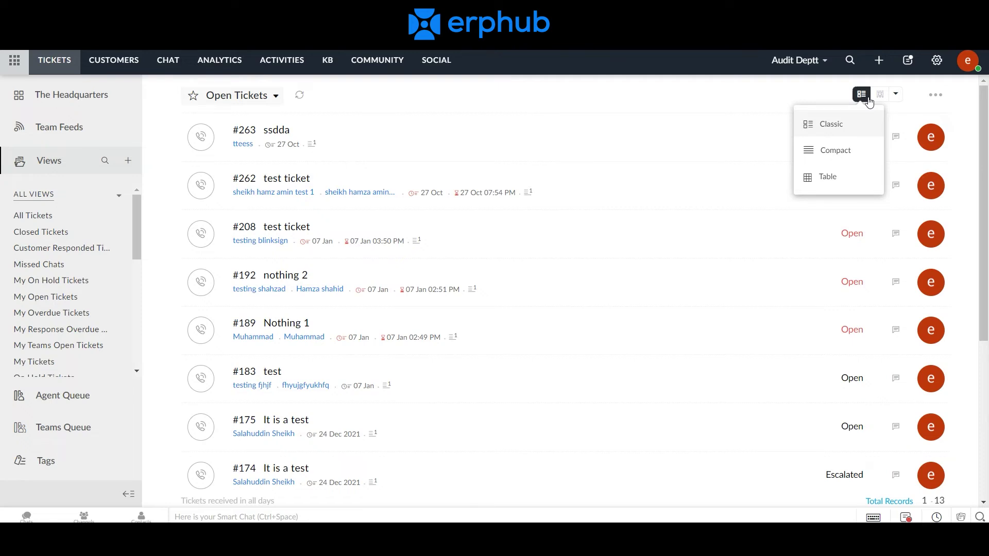
click(896, 101)
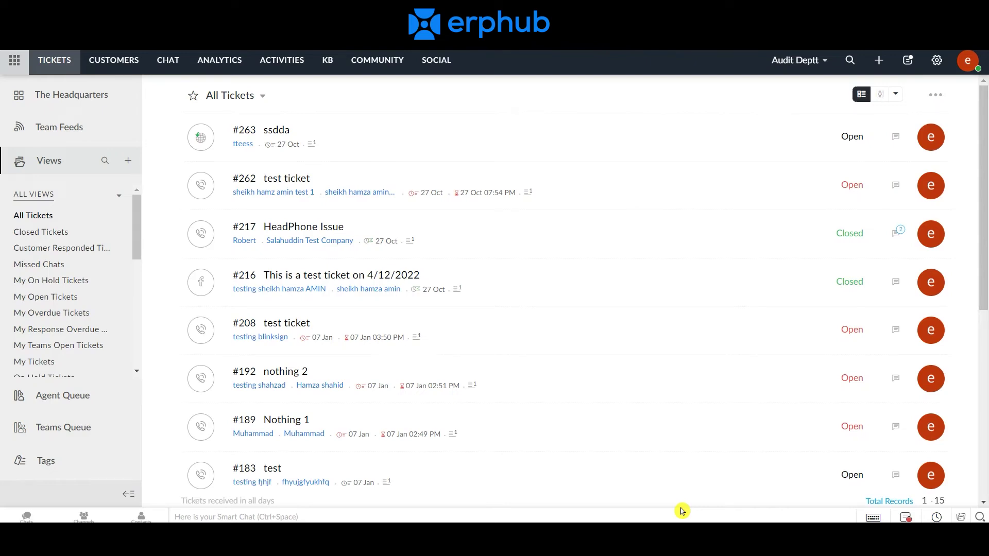
Open ticket #263 ssdda and check its status choices, leaving it Open.
click(280, 132)
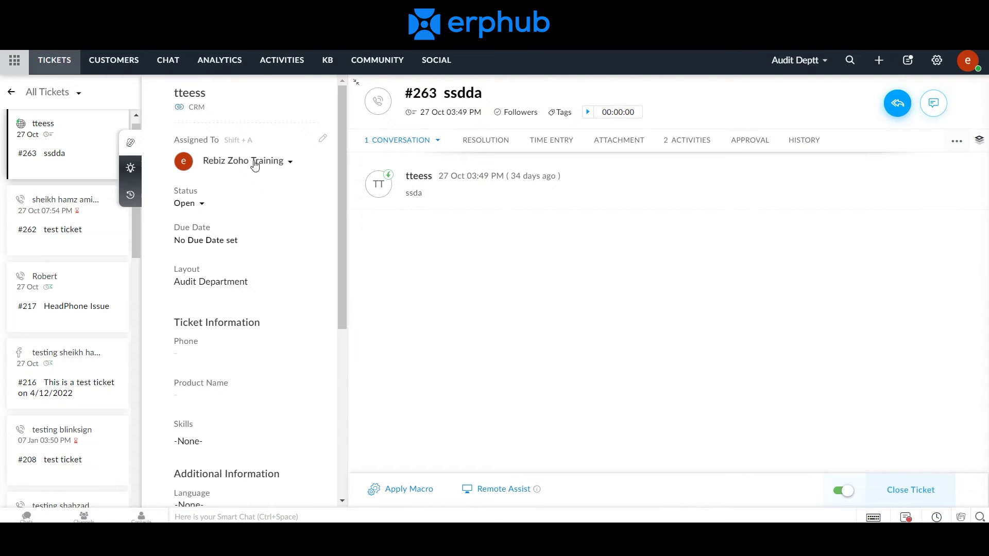
click(202, 206)
click(202, 207)
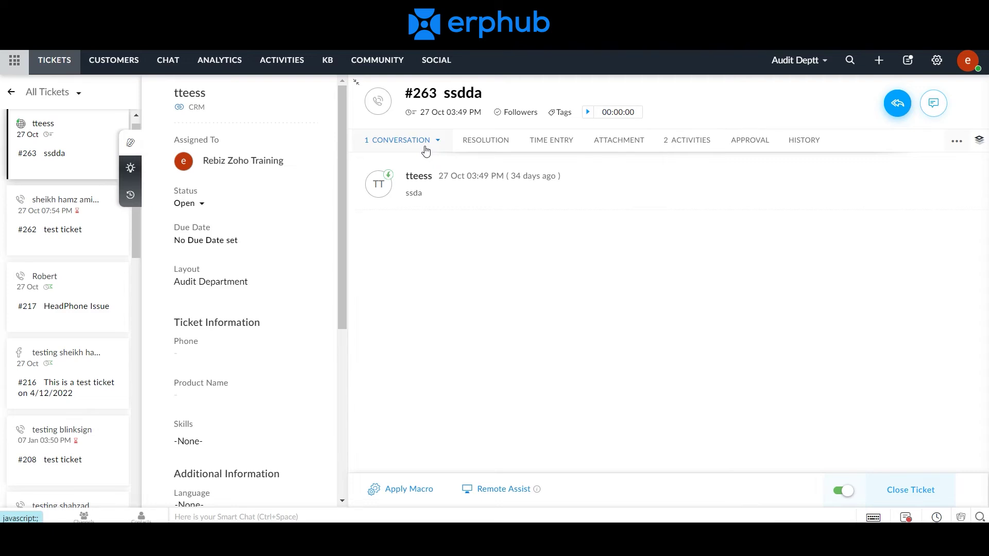
View the ticket's resolution, time entries, attachments, activities, approvals and history, then open Setup.
mouse_move(905, 109)
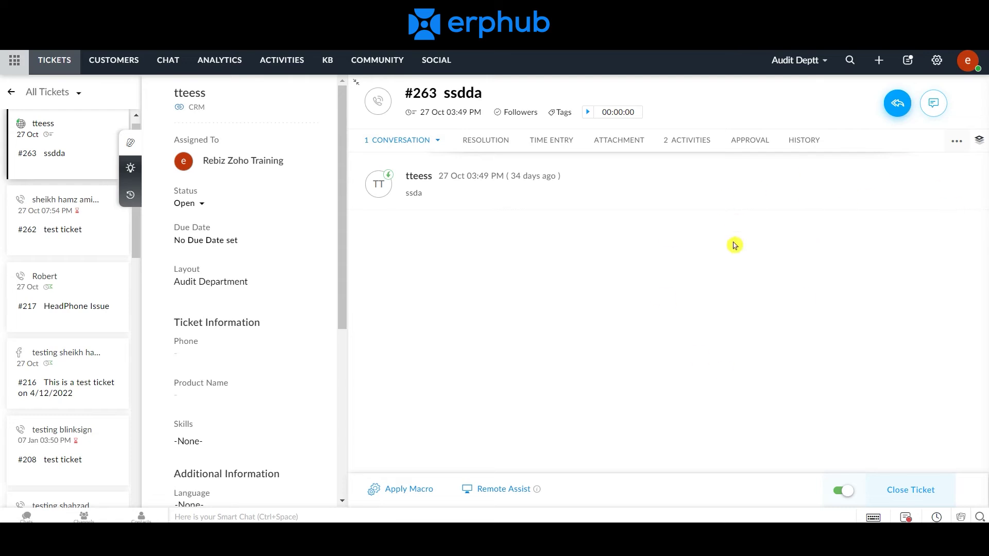
click(485, 146)
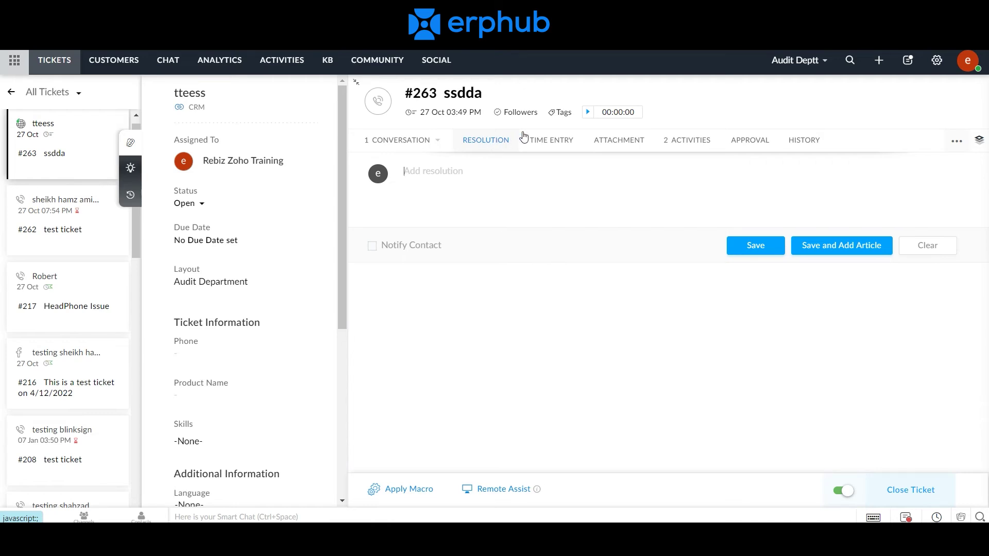
click(538, 142)
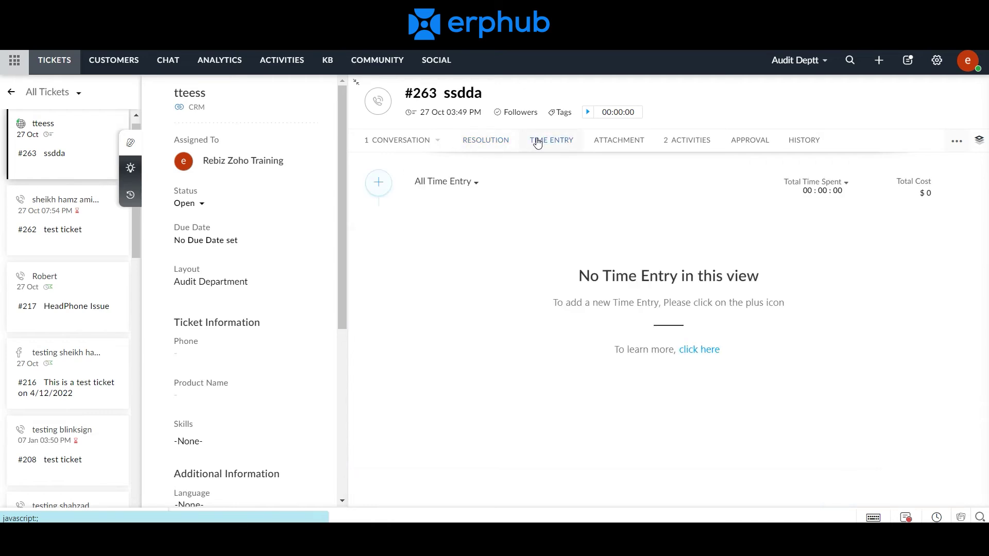
click(601, 144)
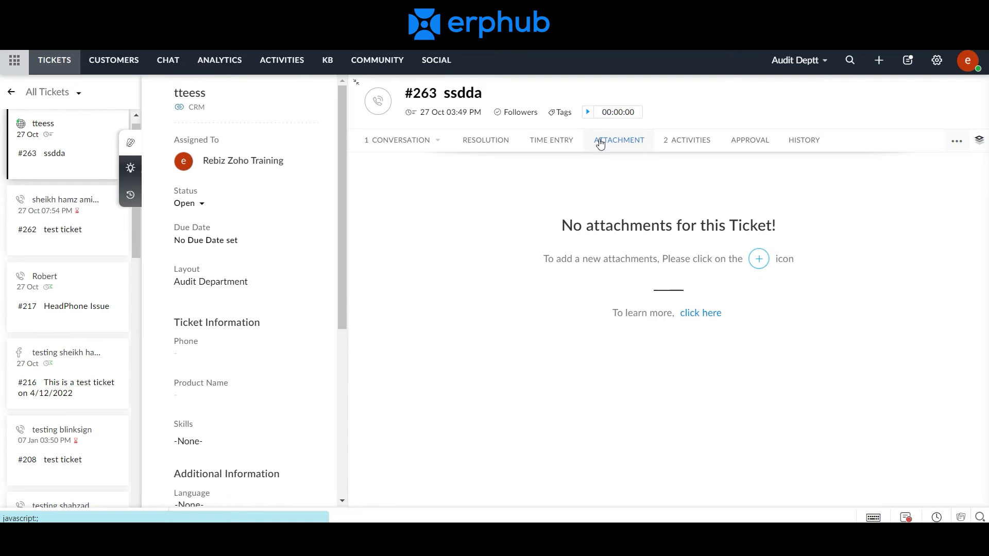
click(699, 146)
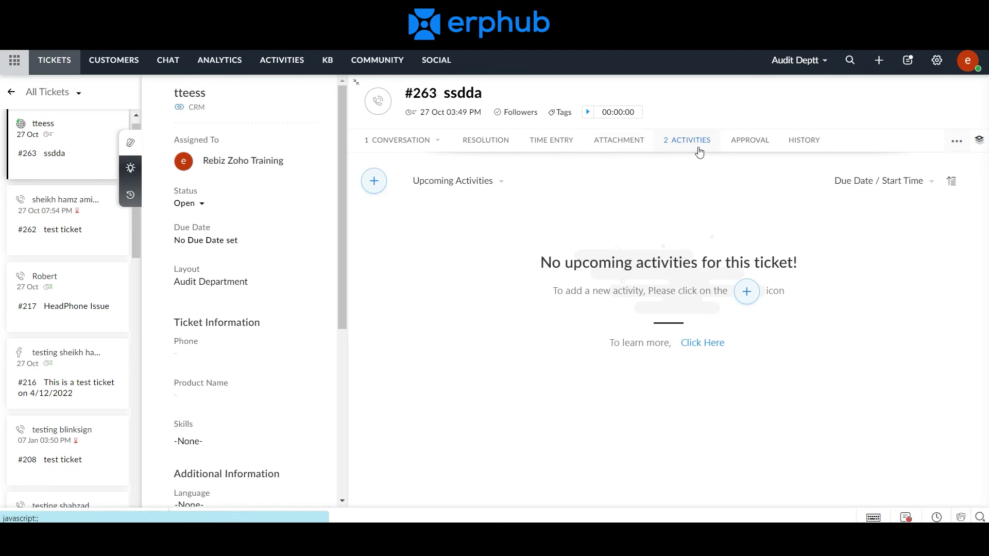
click(746, 147)
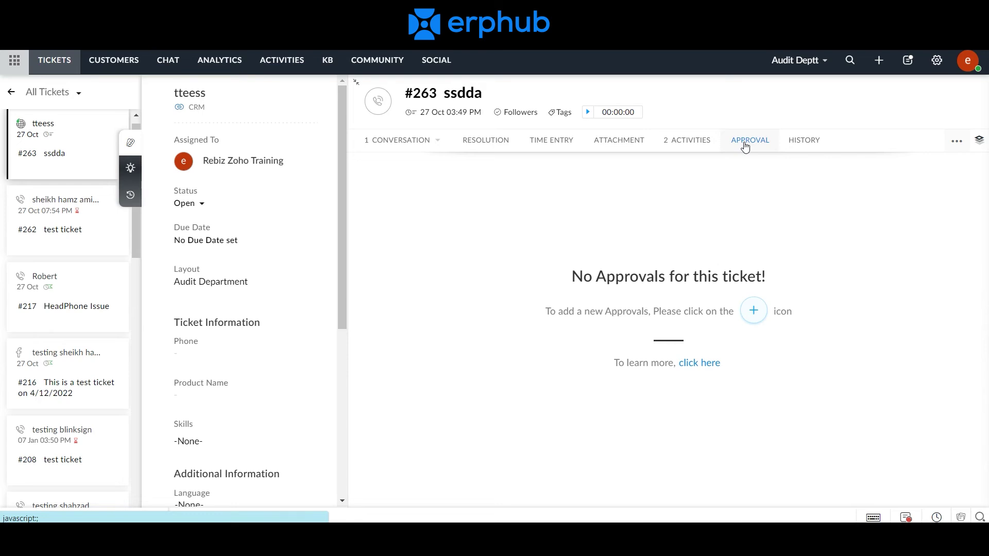
click(800, 145)
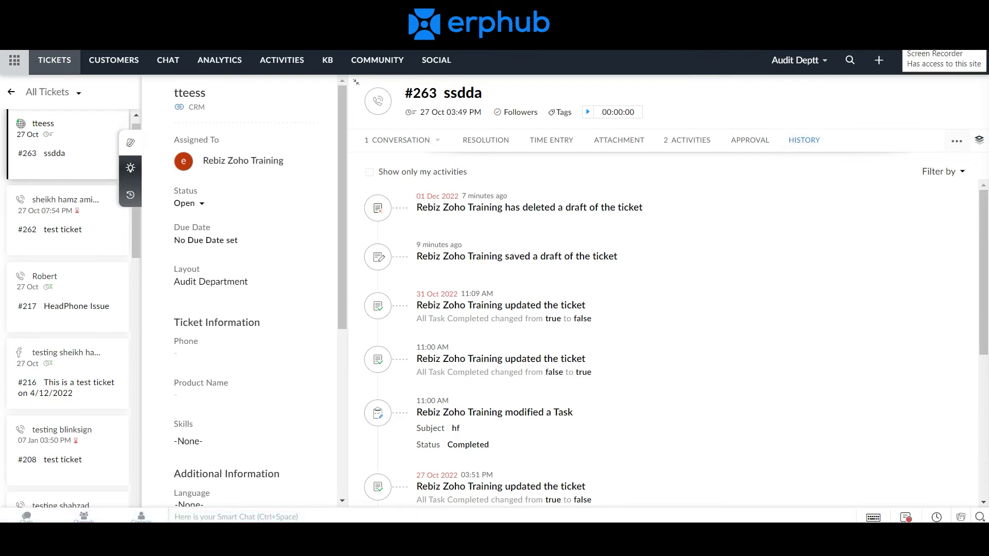
click(936, 60)
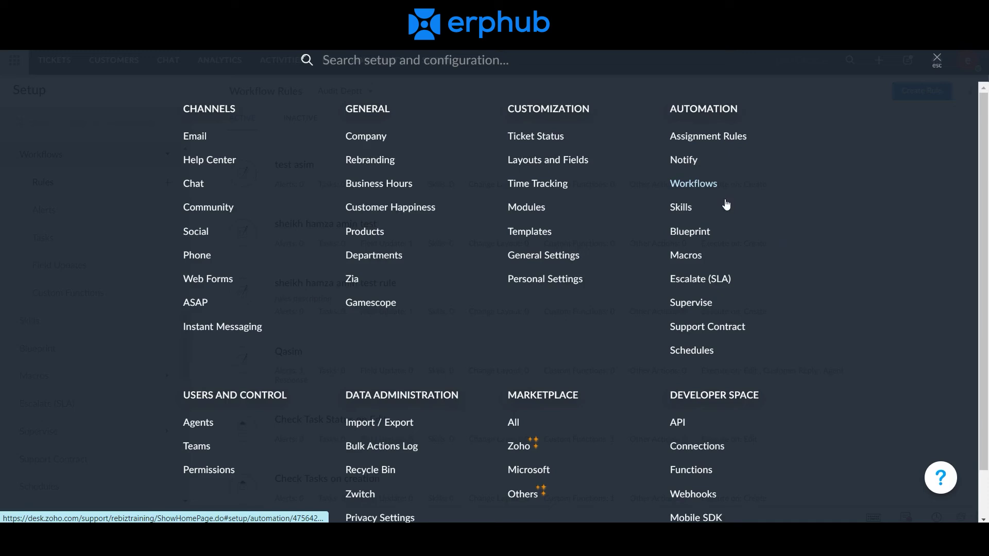
Go to Automation > Workflows, check the department list, and start a new rule for Audit Deptt.
click(701, 190)
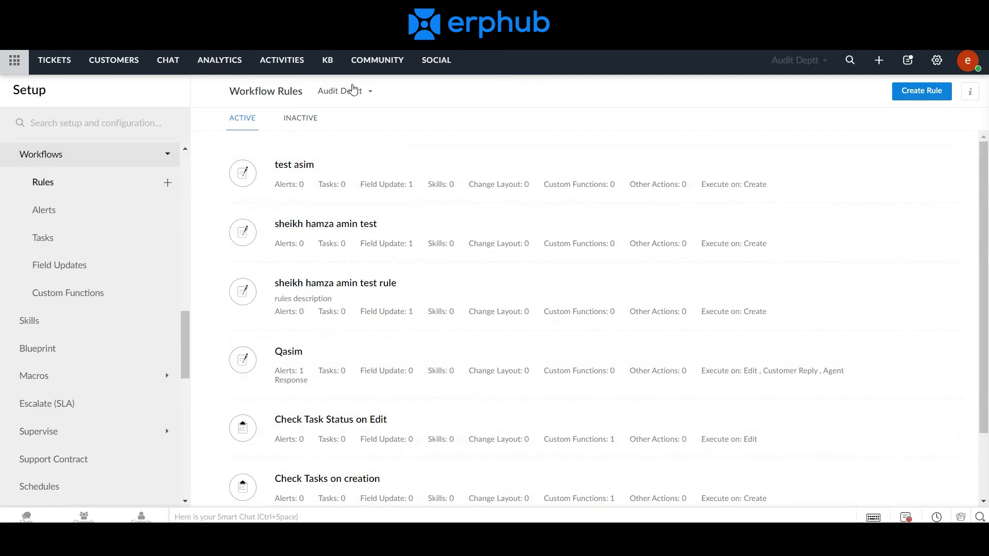
click(355, 93)
drag(443, 185, 439, 148)
click(743, 106)
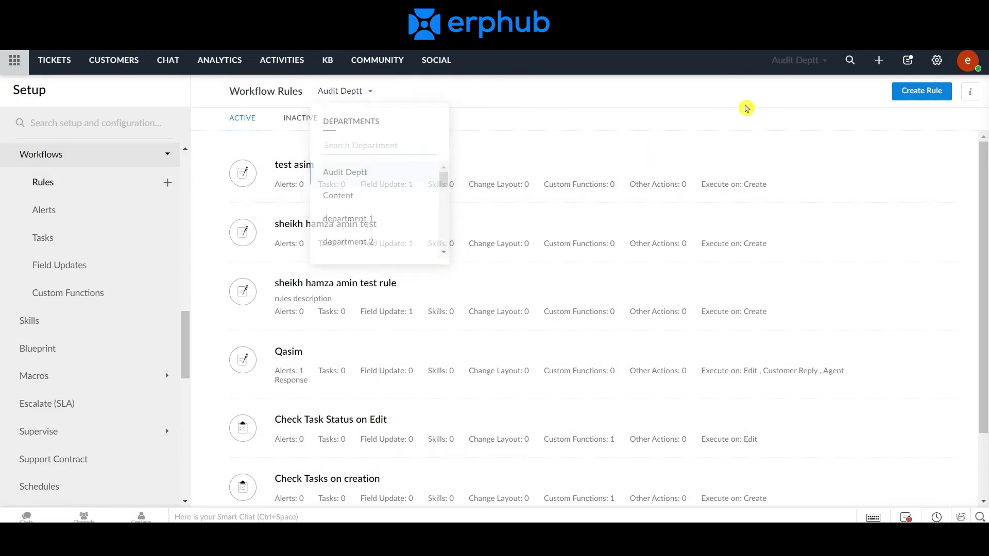
click(927, 102)
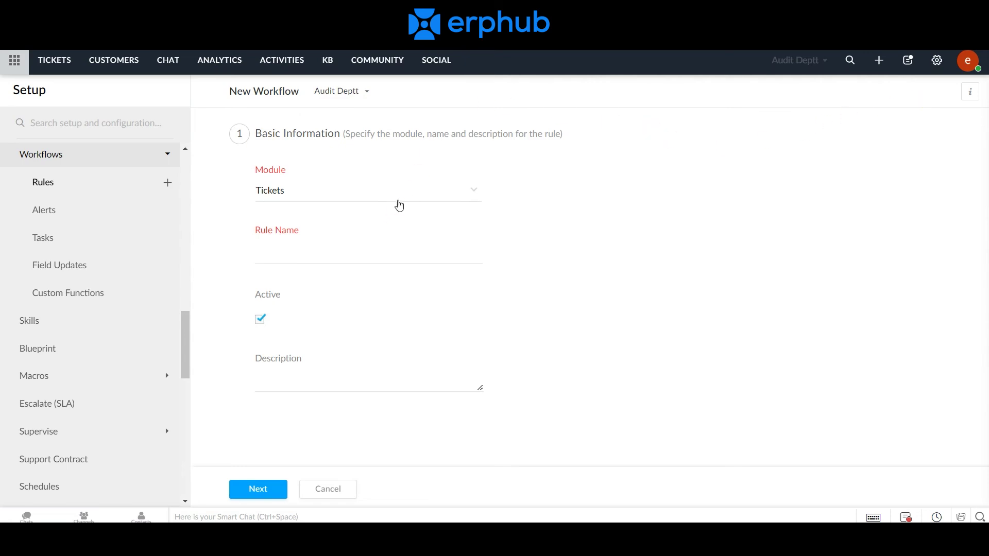
Keep Tickets as the module and name the rule 'On Agent Response - Status to On Hold'.
click(411, 202)
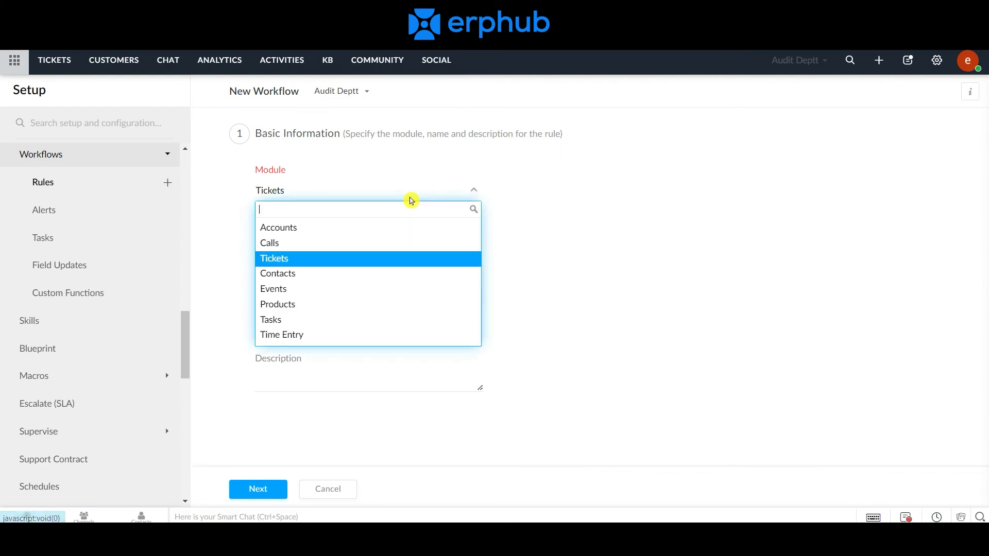
click(411, 202)
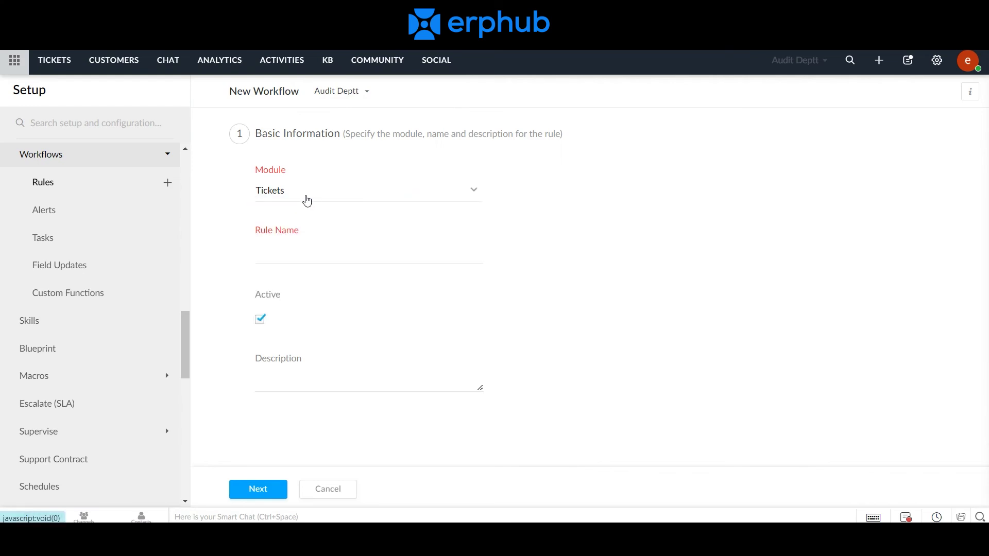
click(272, 182)
click(321, 254)
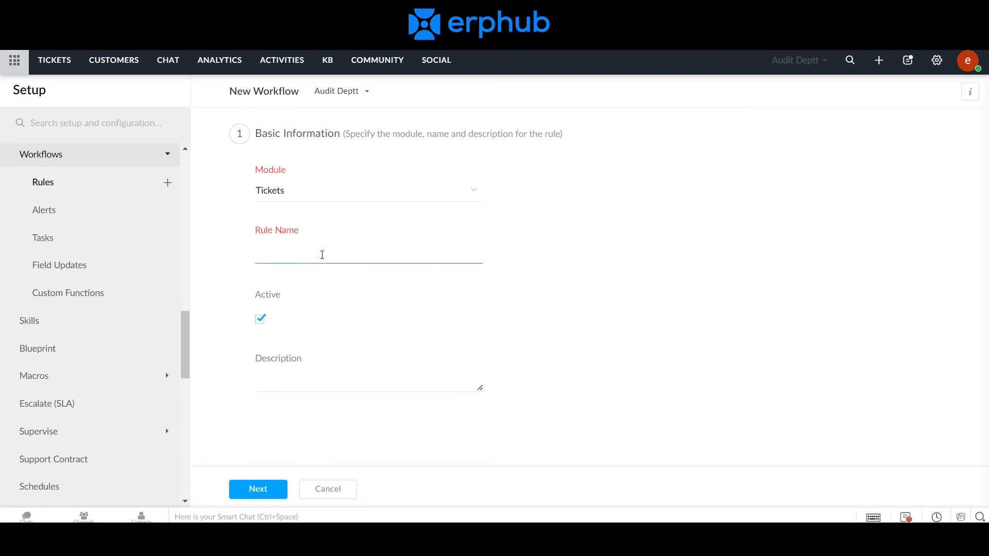
text(On Agent Response - Status to On Hold)
click(602, 308)
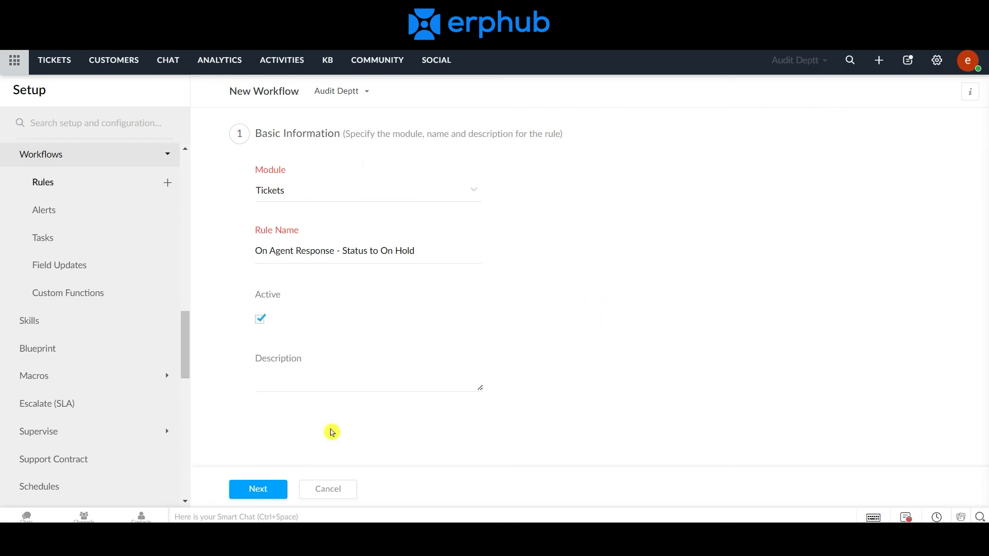
click(256, 489)
Set the rule to execute on Agent Response and skip criteria to reach Actions.
scroll(481, 353, down, 5)
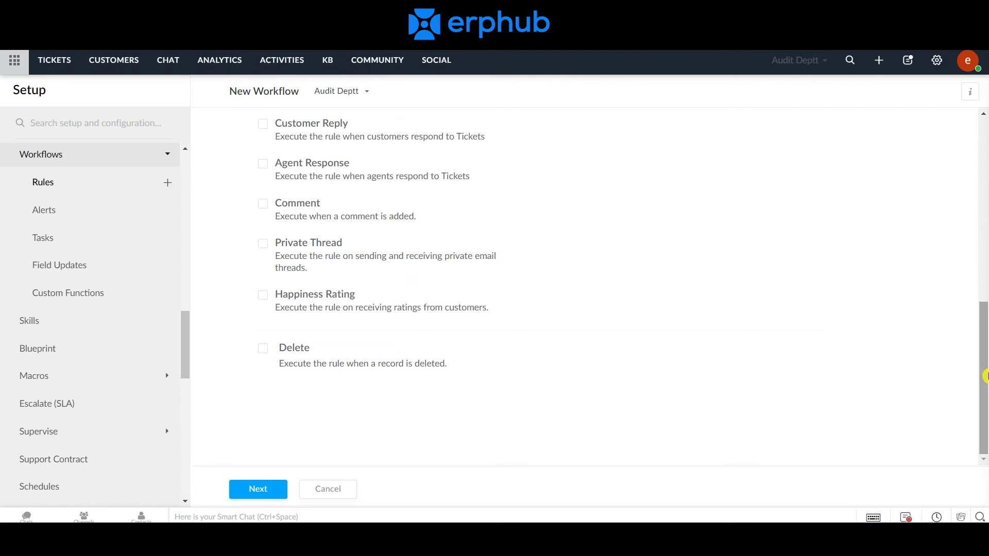
scroll(986, 354, up, 1)
scroll(986, 354, up, 3)
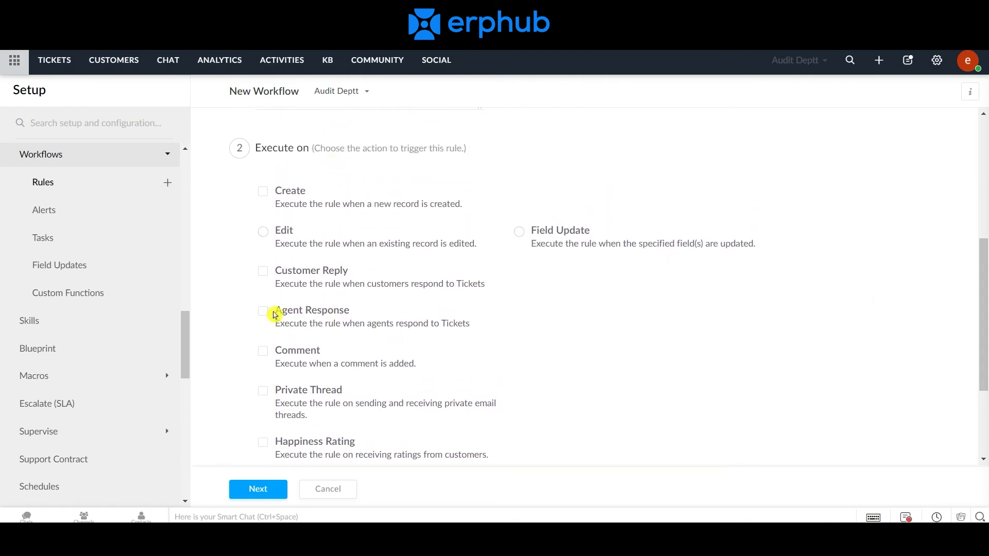
click(264, 311)
click(271, 490)
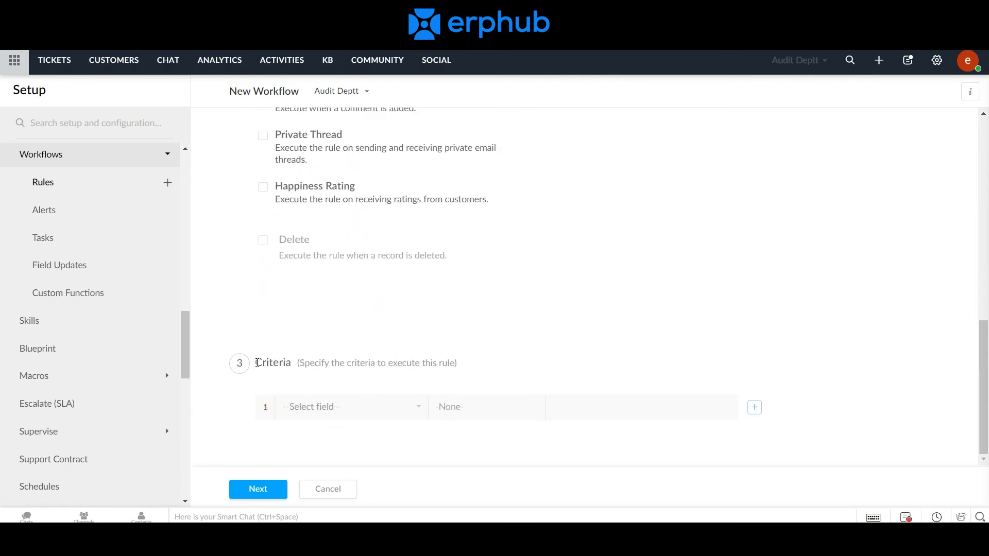
drag(257, 362, 985, 375)
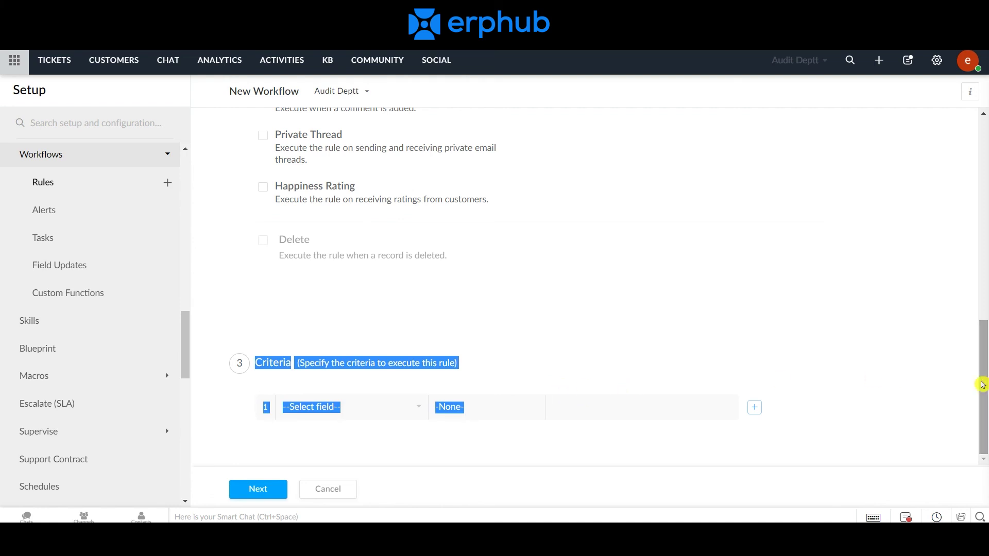
click(985, 384)
click(243, 482)
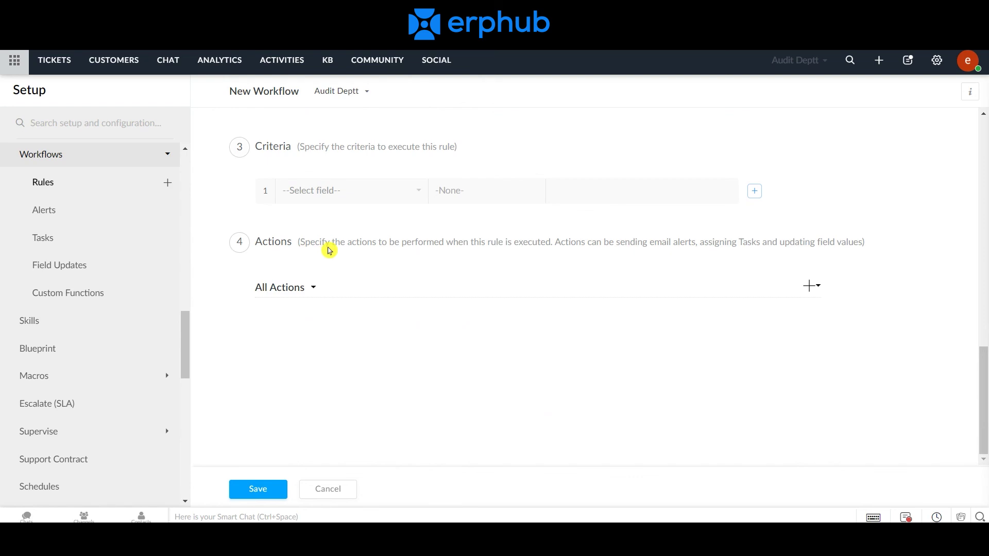
Add a new field update action named 'Status to On Hold'.
click(808, 286)
mouse_move(731, 370)
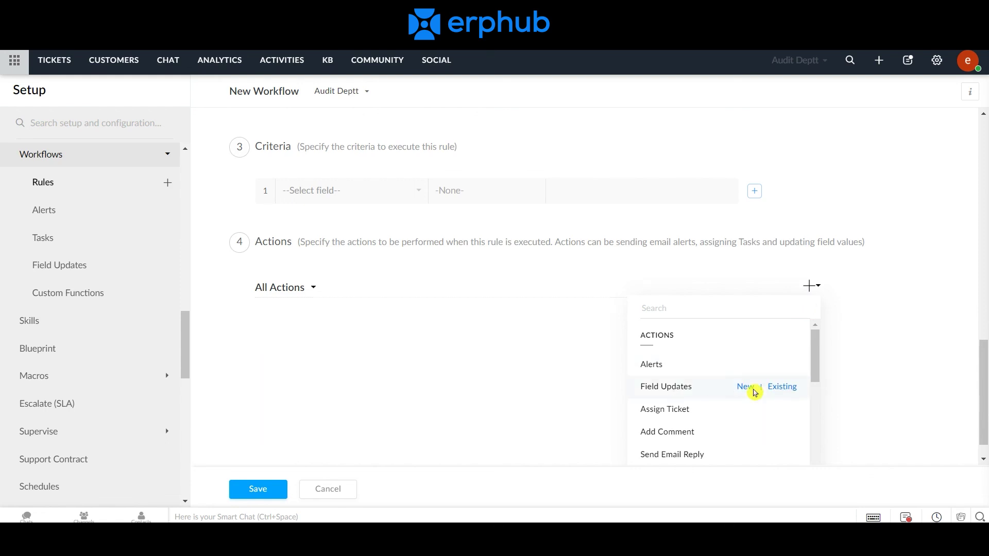
click(747, 387)
click(367, 156)
text(B)
key(BackSpace)
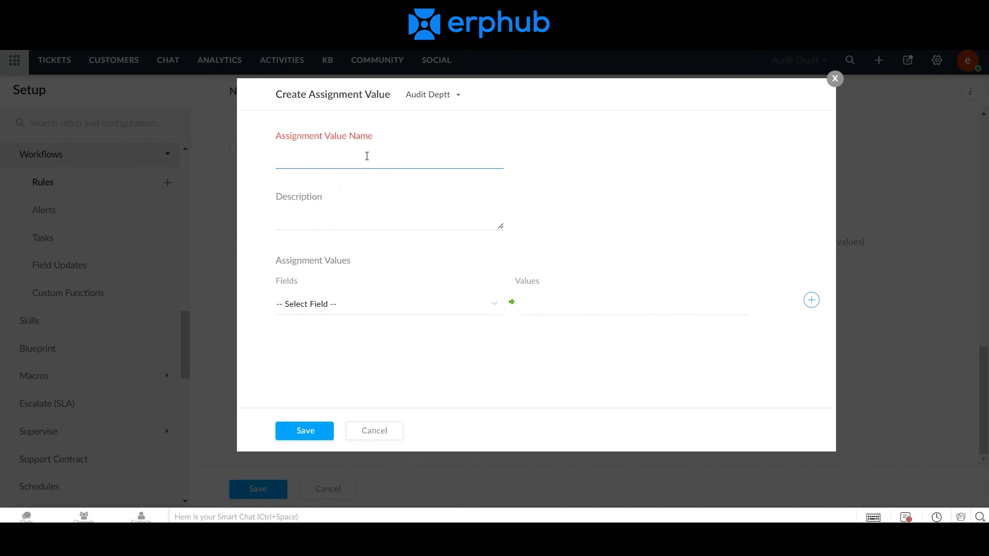
text(Status)
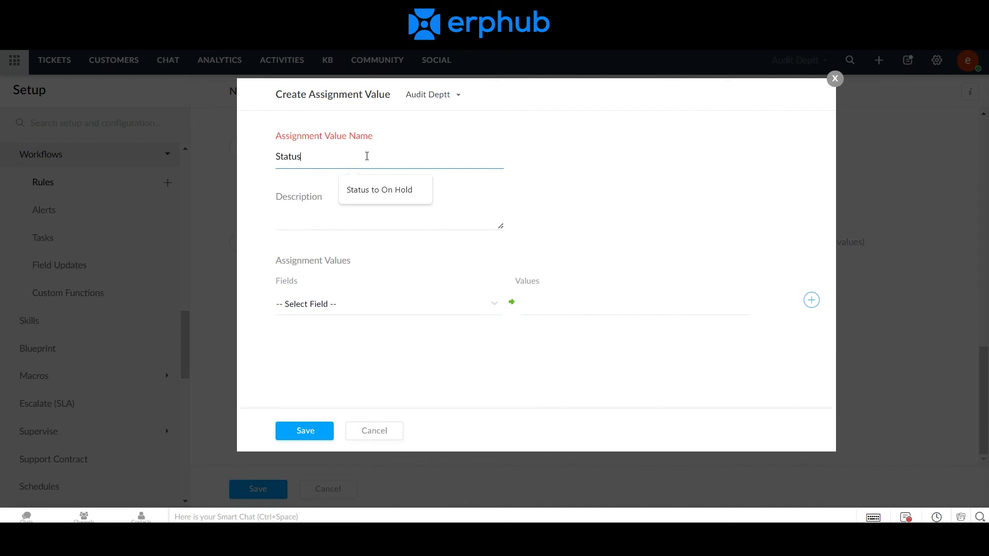
click(380, 191)
Make the field update set Status to On Hold, save it, and save the workflow rule.
click(338, 304)
text(status)
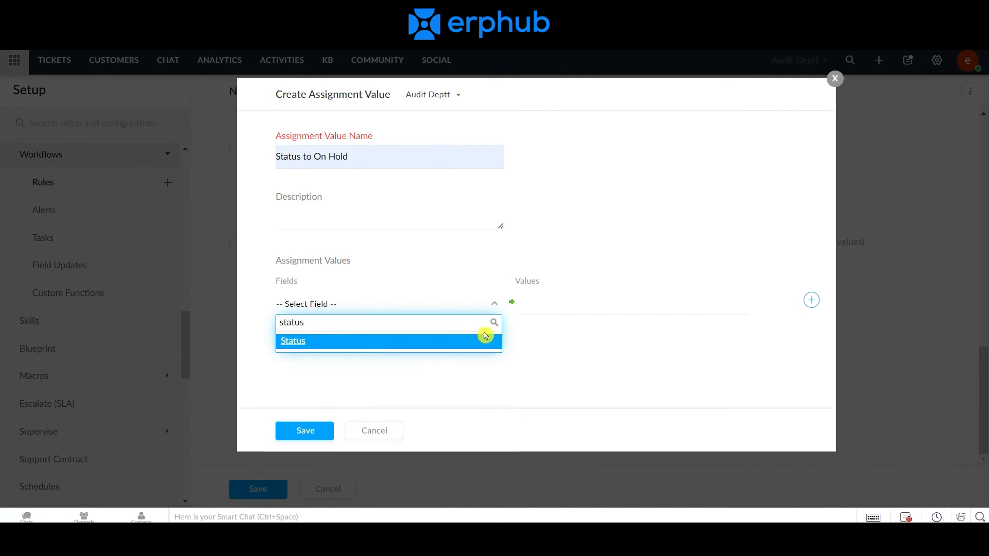
click(468, 346)
click(570, 309)
text(on)
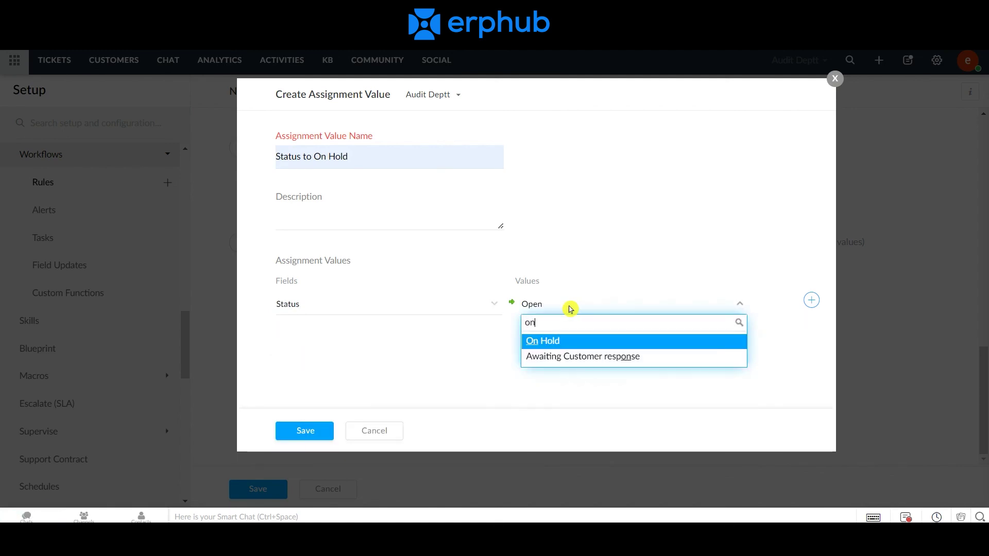
click(561, 339)
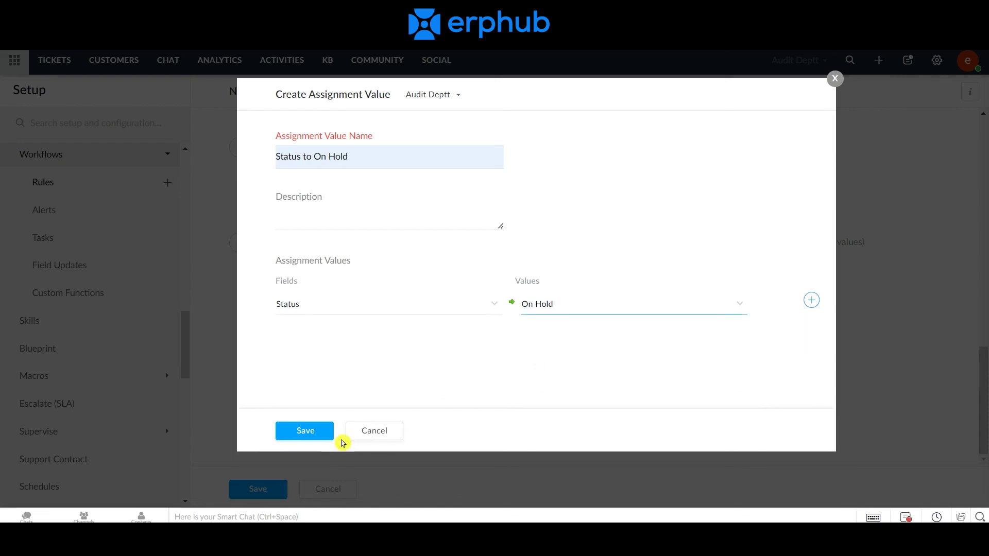
click(322, 438)
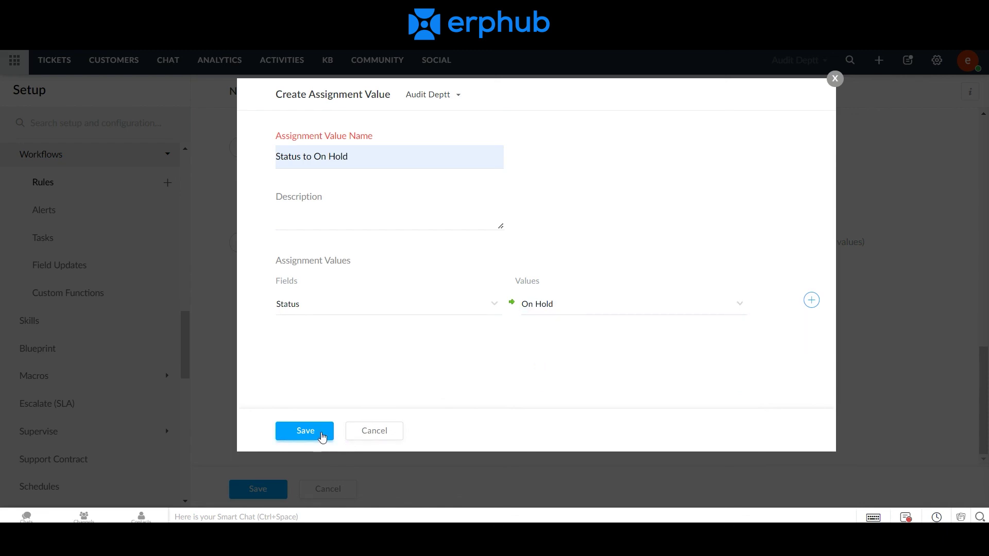
click(323, 437)
click(265, 482)
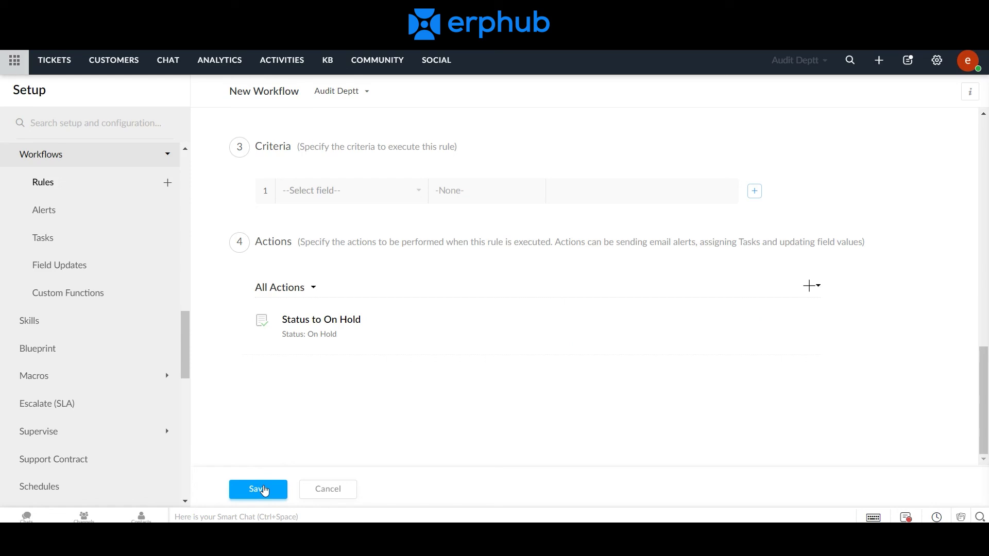